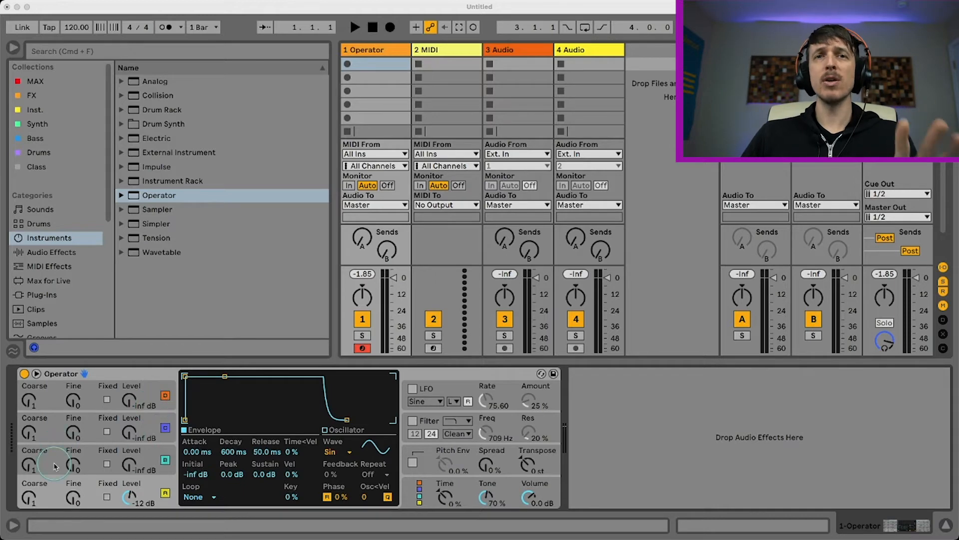
- Set oscillator A's envelope sustain to -inf dB and its decay to 1.50 s
click(115, 382)
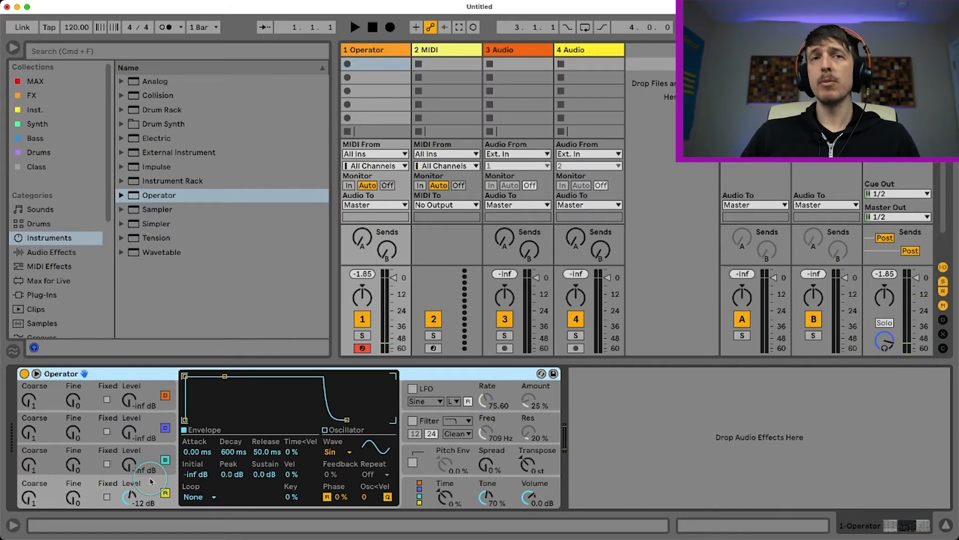
drag(262, 473, 262, 479)
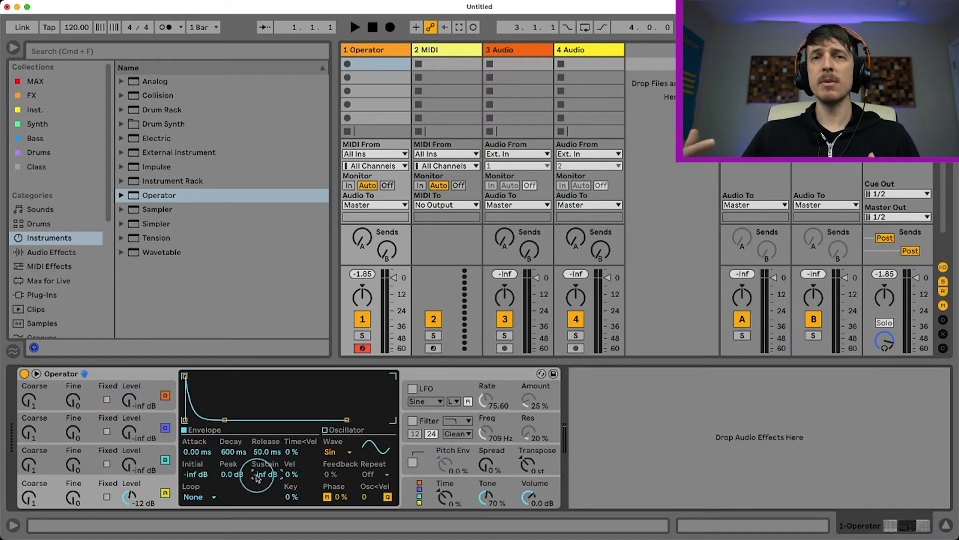
click(233, 452)
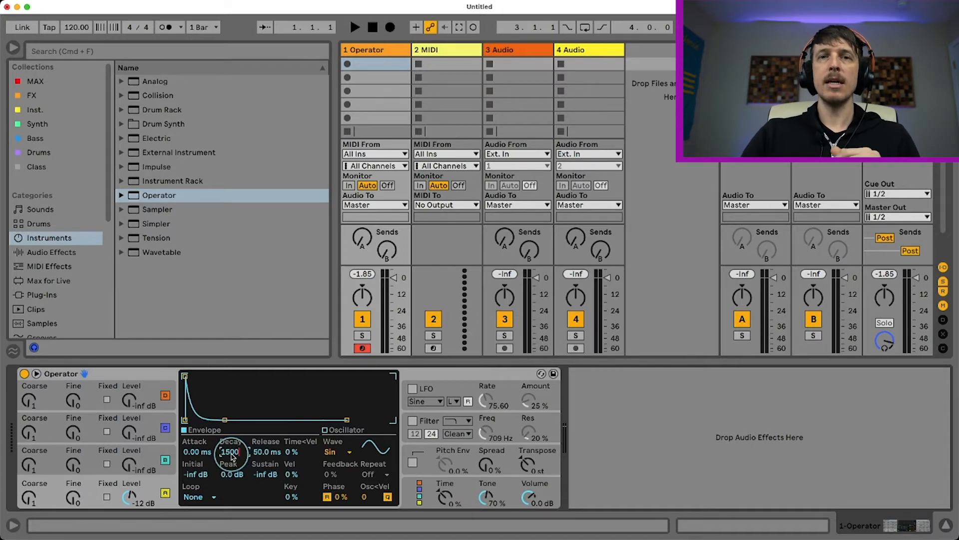
key(Return)
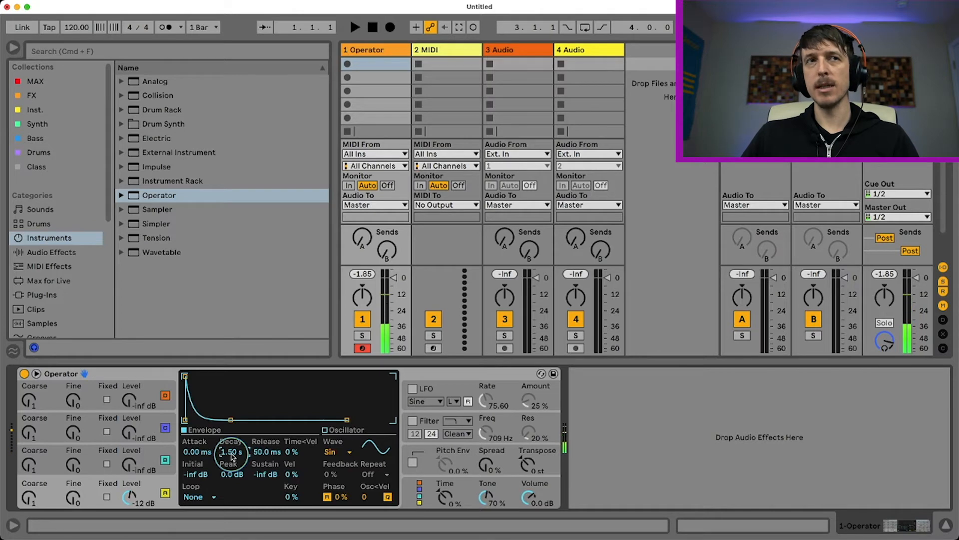
- Raise oscillator B's level to -11 dB and set its coarse tuning to 5
click(157, 459)
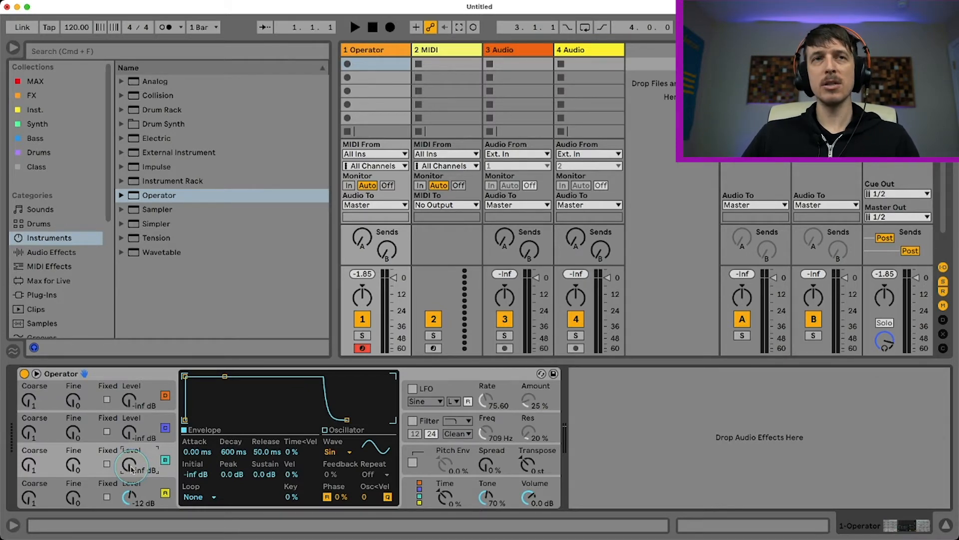
drag(131, 465, 132, 463)
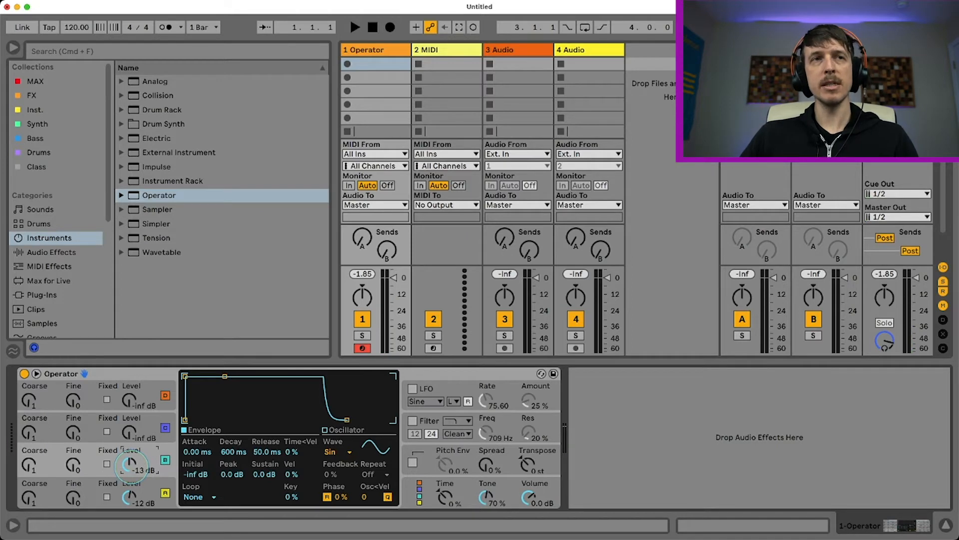
drag(131, 465, 131, 464)
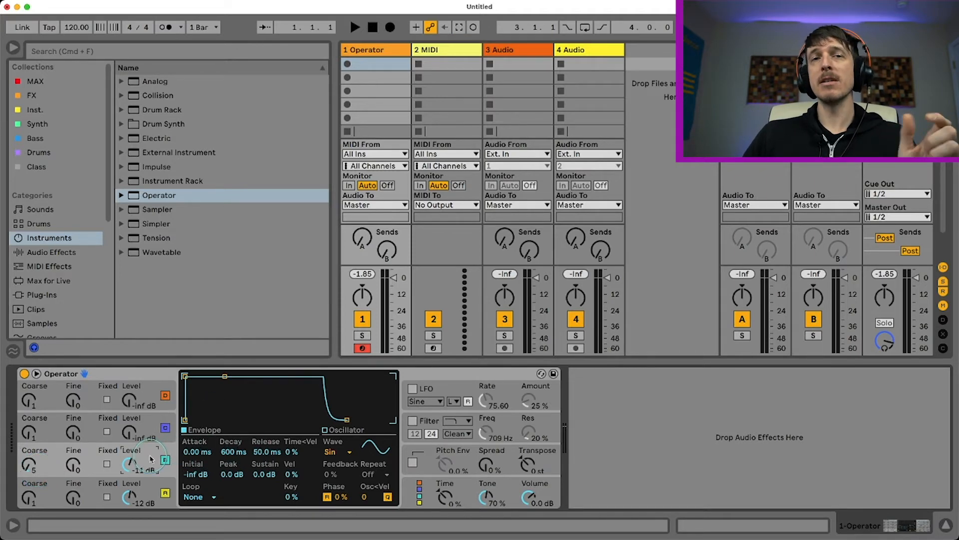
- Bring oscillator B's envelope sustain down to -inf dB and audition a note in the C0 to D1 octave
drag(263, 474, 264, 474)
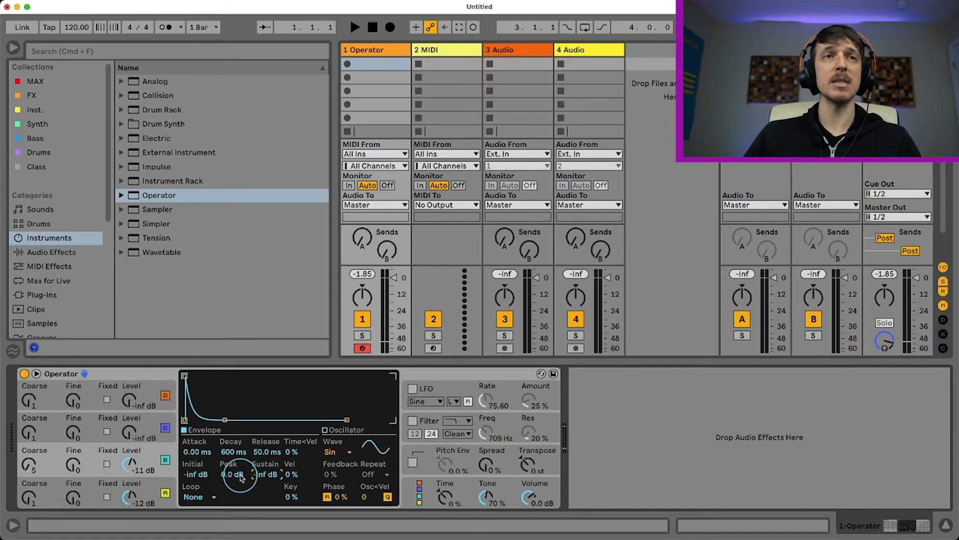
key(z)
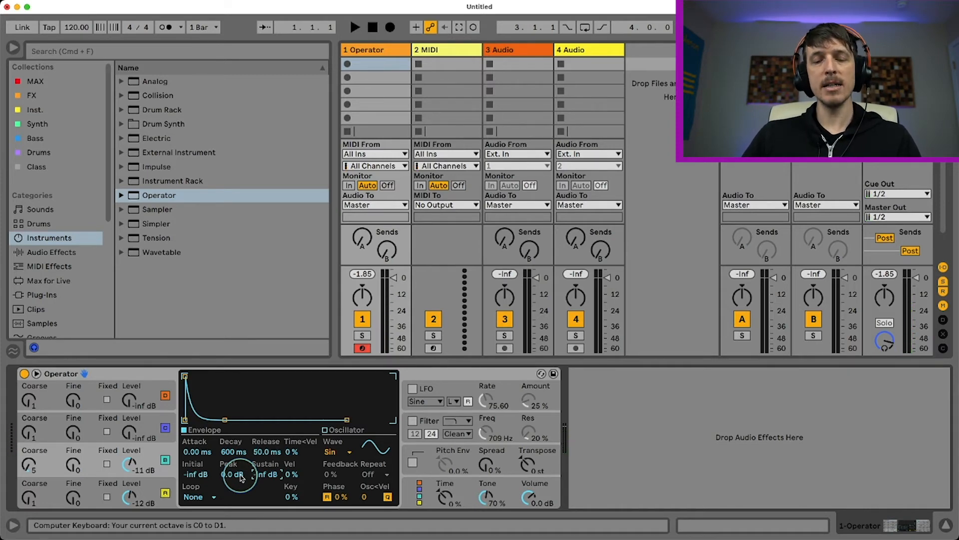
key(a)
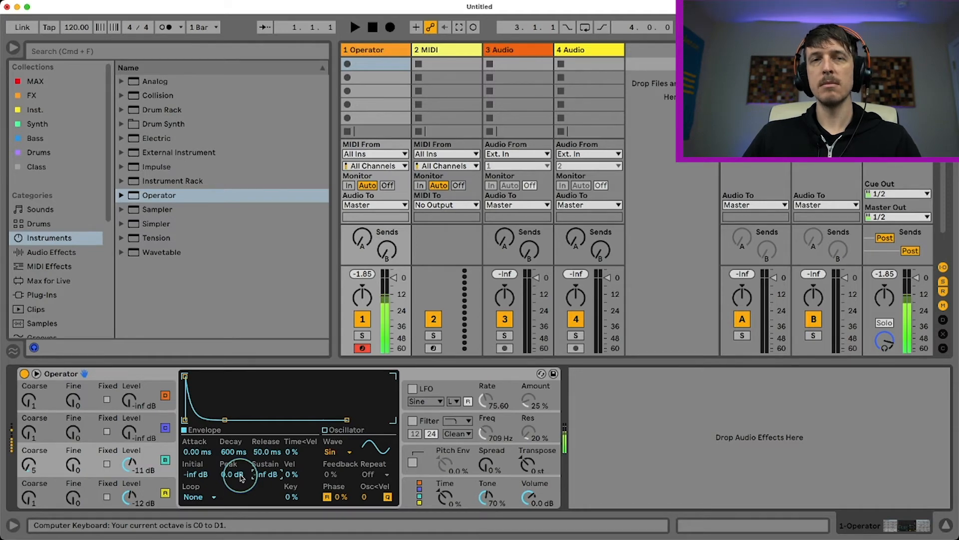
- Adjust oscillator B's level to -13 dB while auditioning a note
click(131, 465)
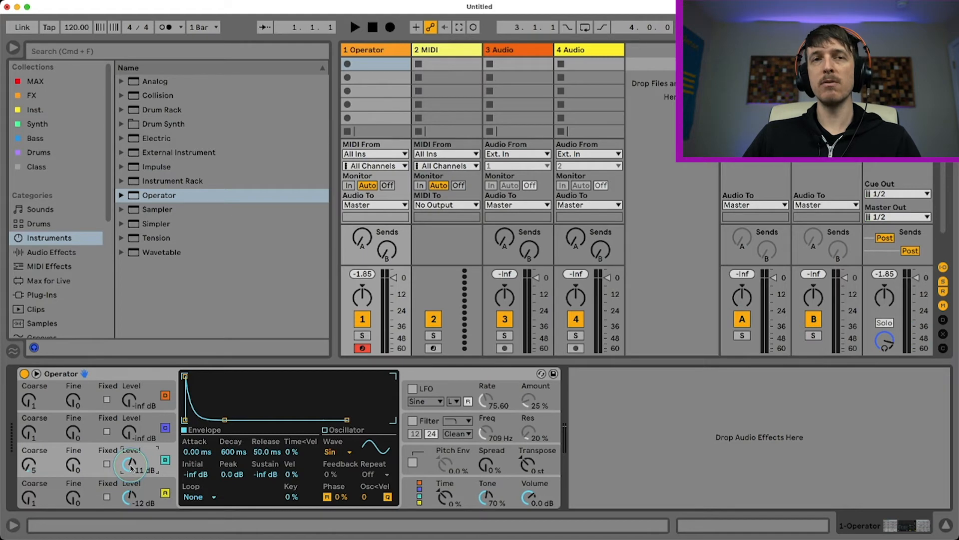
key(a)
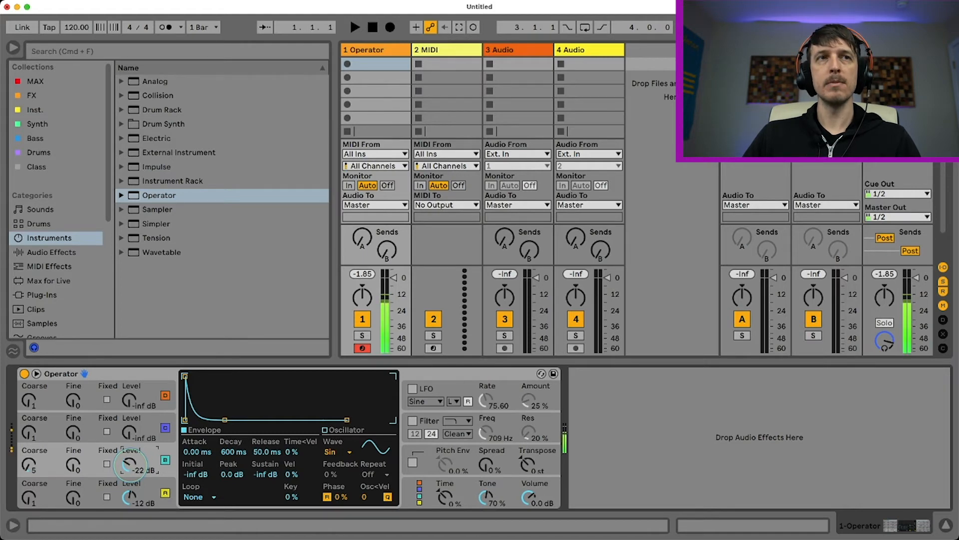
drag(131, 465, 130, 465)
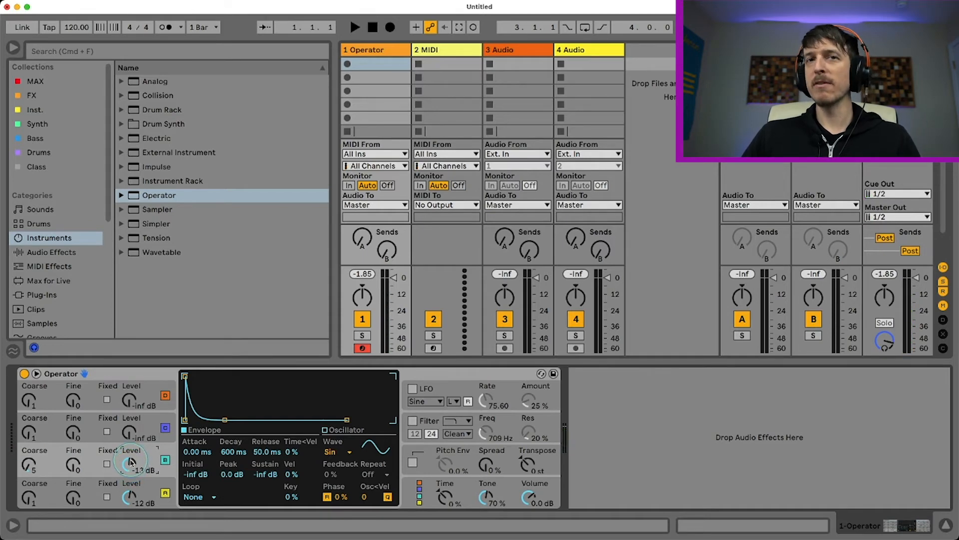
- Try higher coarse tunings for oscillator B and settle on 7
click(29, 464)
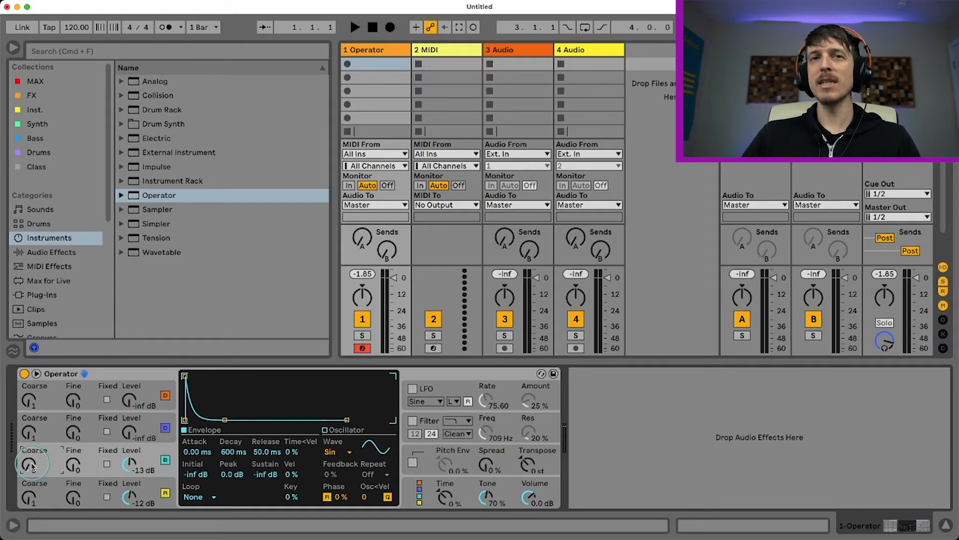
drag(32, 467, 33, 467)
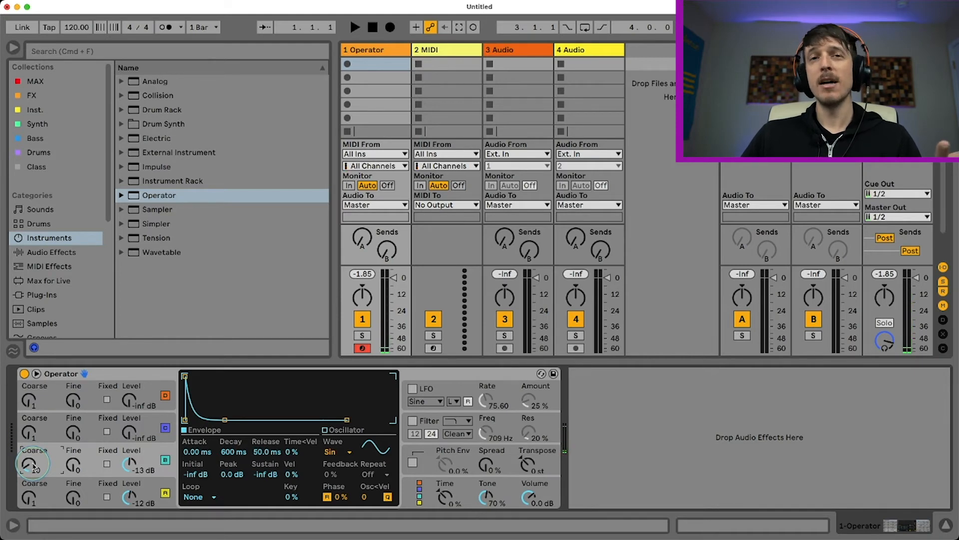
drag(33, 467, 32, 460)
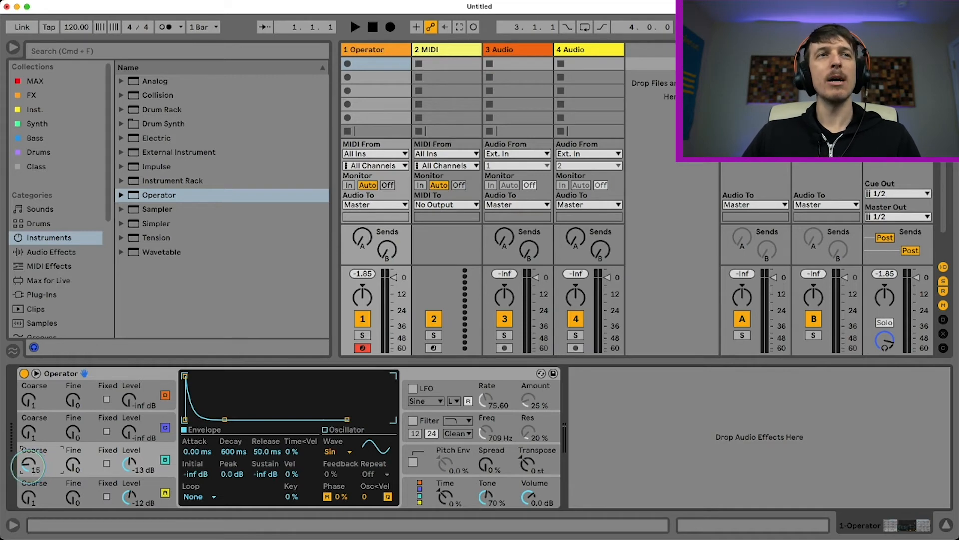
drag(29, 465, 29, 470)
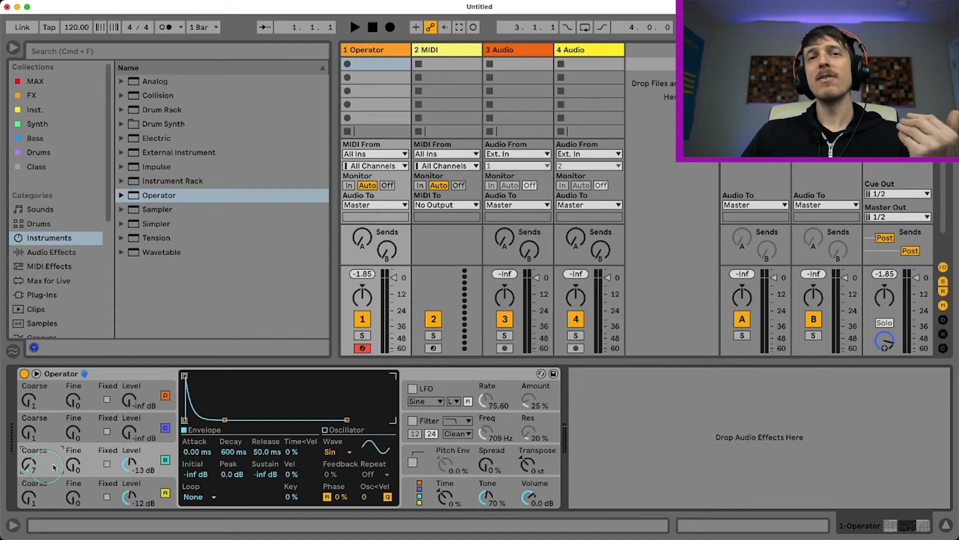
- Set oscillator C's level to -13 dB and its coarse tuning to 13
click(133, 434)
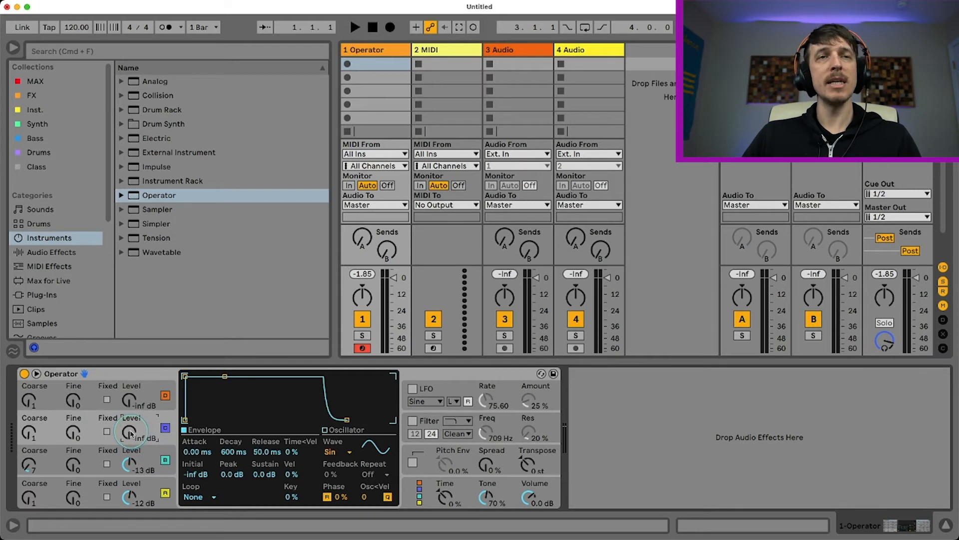
mouse_move(131, 433)
mouse_down()
mouse_move(131, 420)
mouse_move(133, 435)
mouse_up()
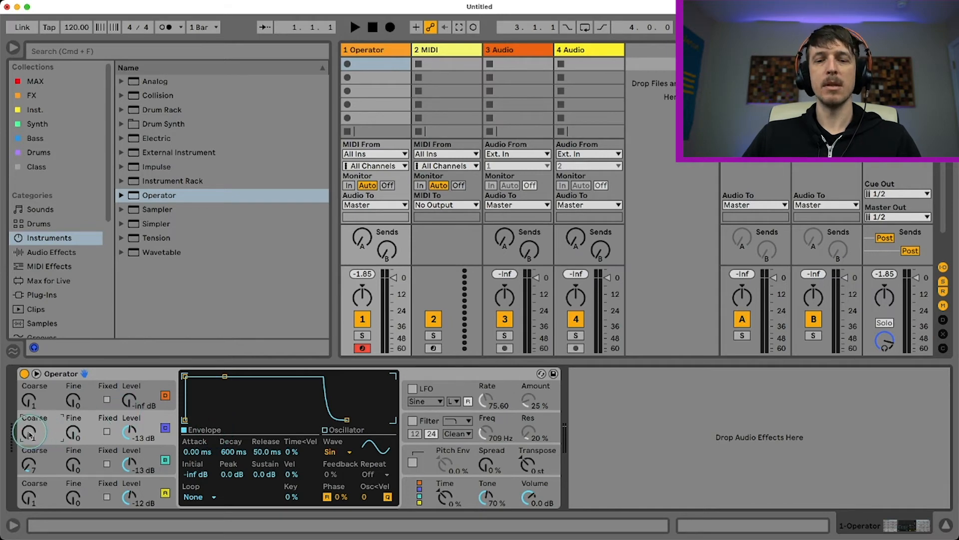
mouse_move(29, 434)
mouse_down()
mouse_move(29, 414)
mouse_move(29, 438)
mouse_up()
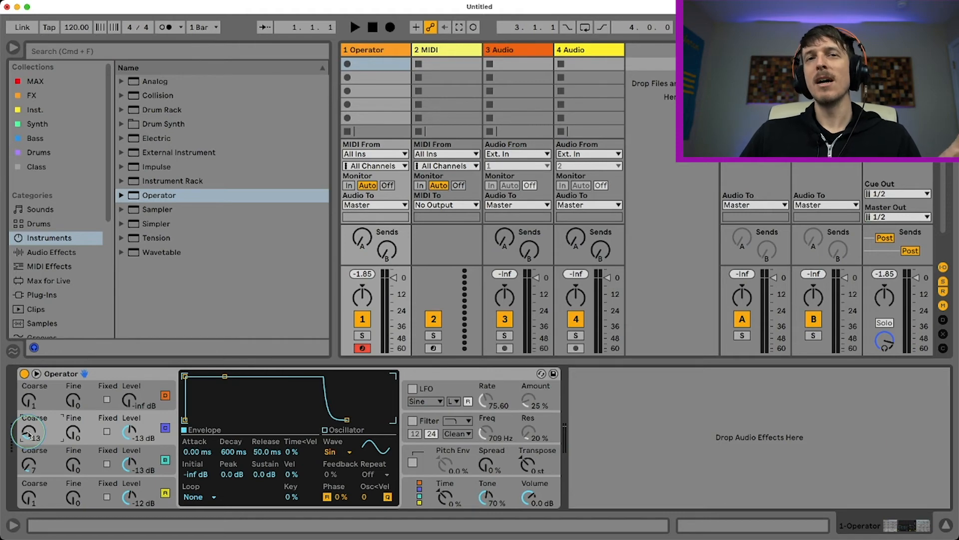
- Compare the envelope, level and coarse settings of oscillators A, B and C
click(148, 482)
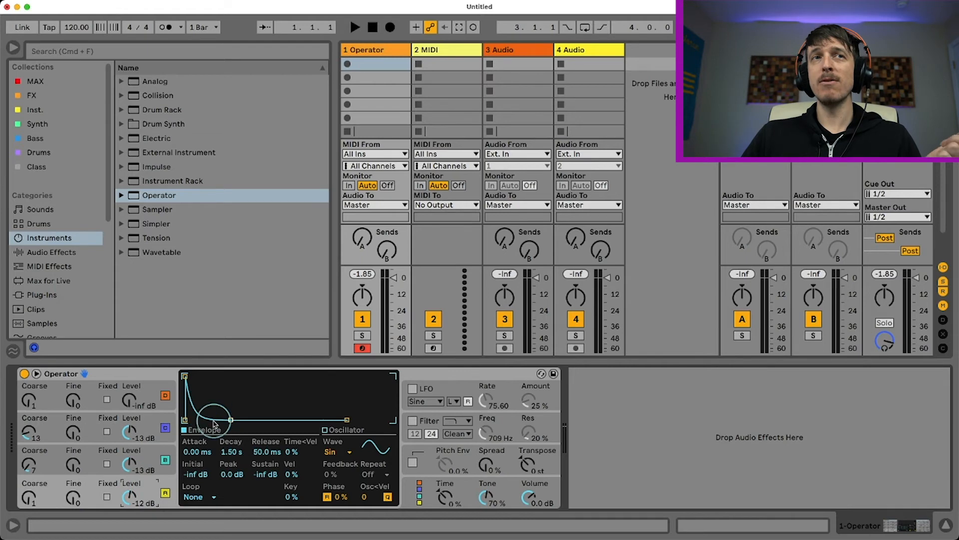
click(132, 461)
click(130, 431)
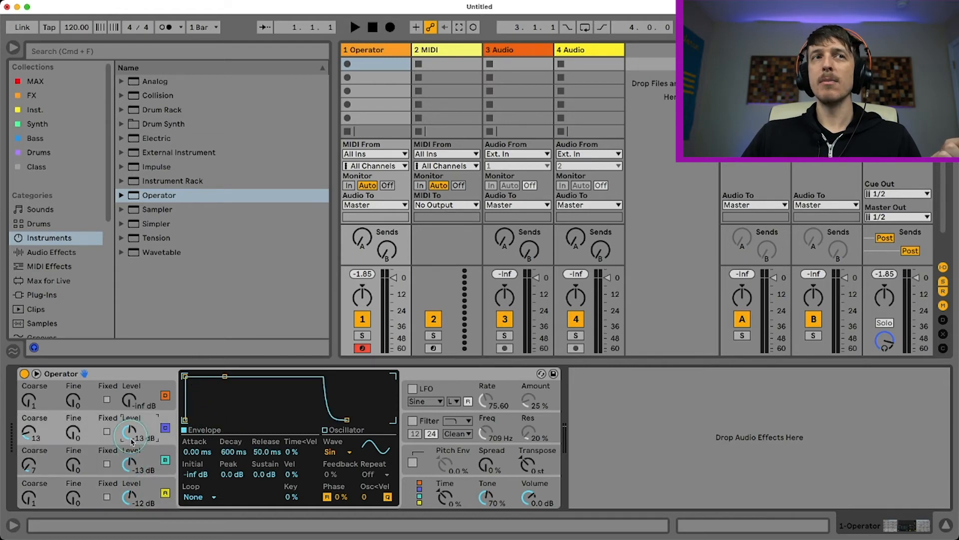
click(131, 461)
click(131, 434)
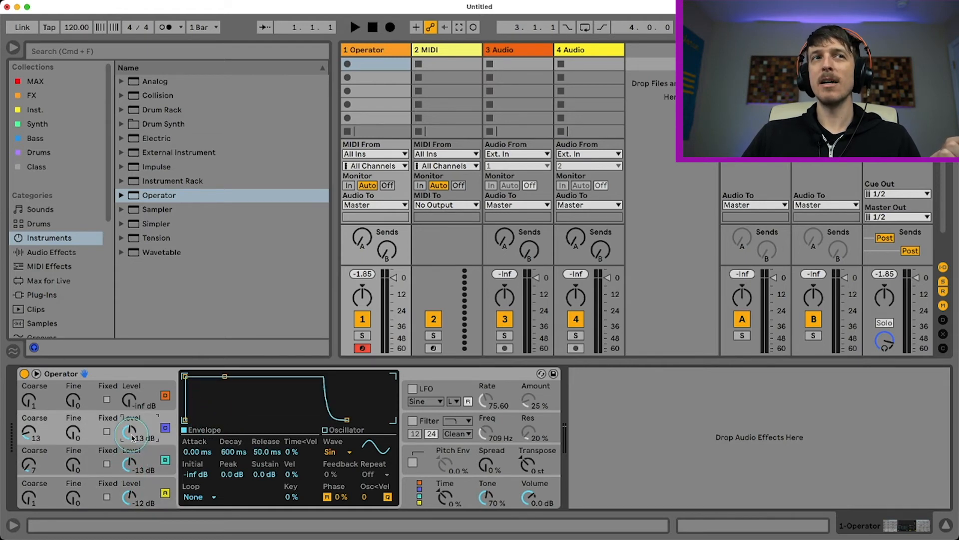
click(29, 457)
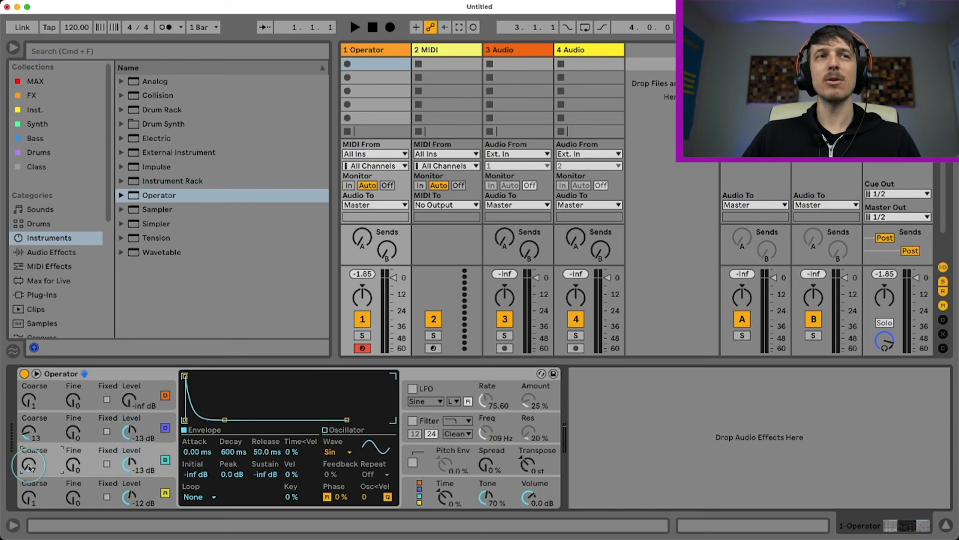
- Set oscillator C's coarse tuning to 4 and audition the sound in different octaves
click(31, 436)
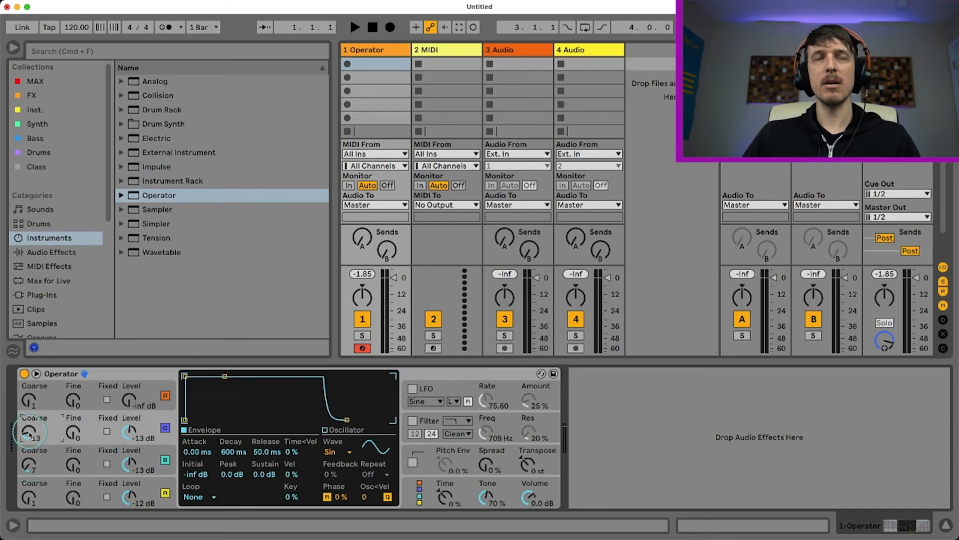
drag(30, 434, 29, 452)
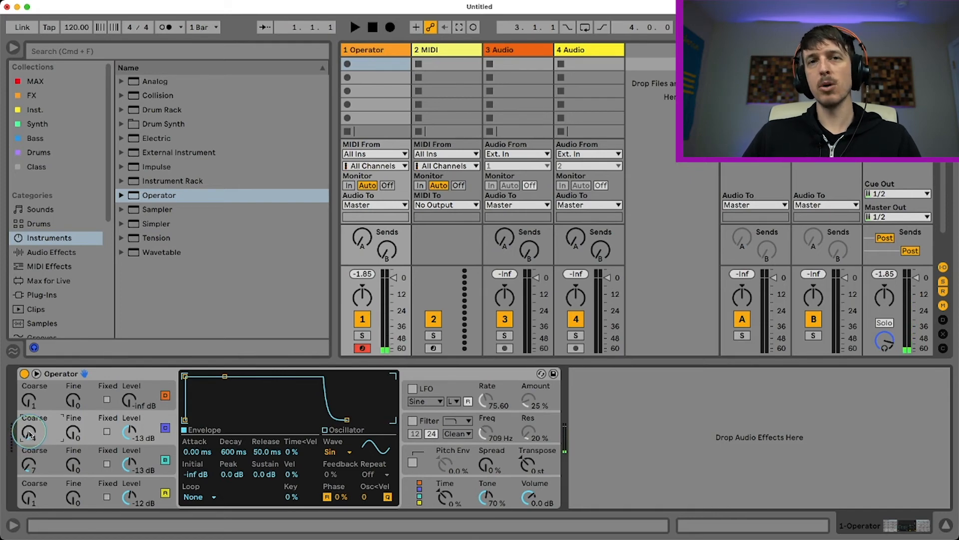
key(z)
key(a)
key(z)
key(a)
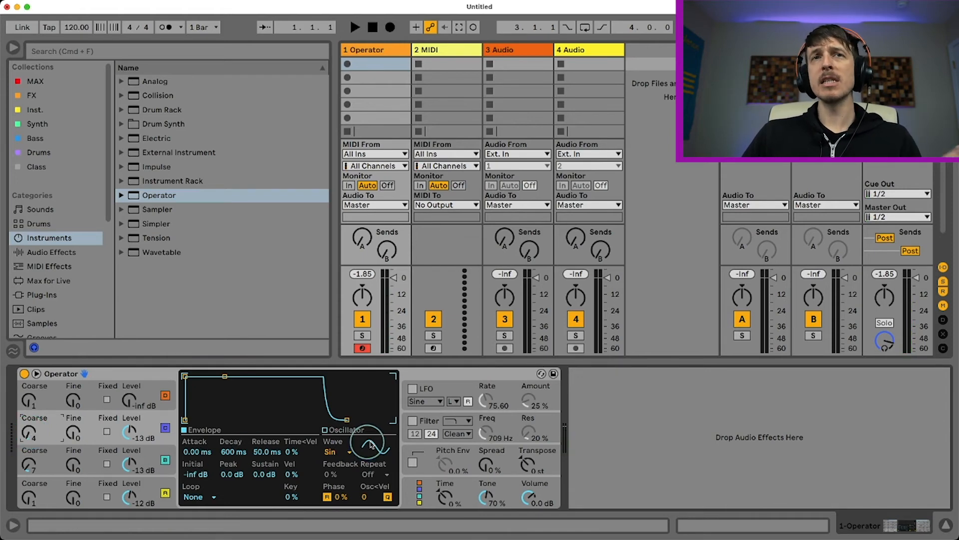
- Enable the filter, set its frequency to 9.06 kHz, and choose the Sine shaper
click(428, 422)
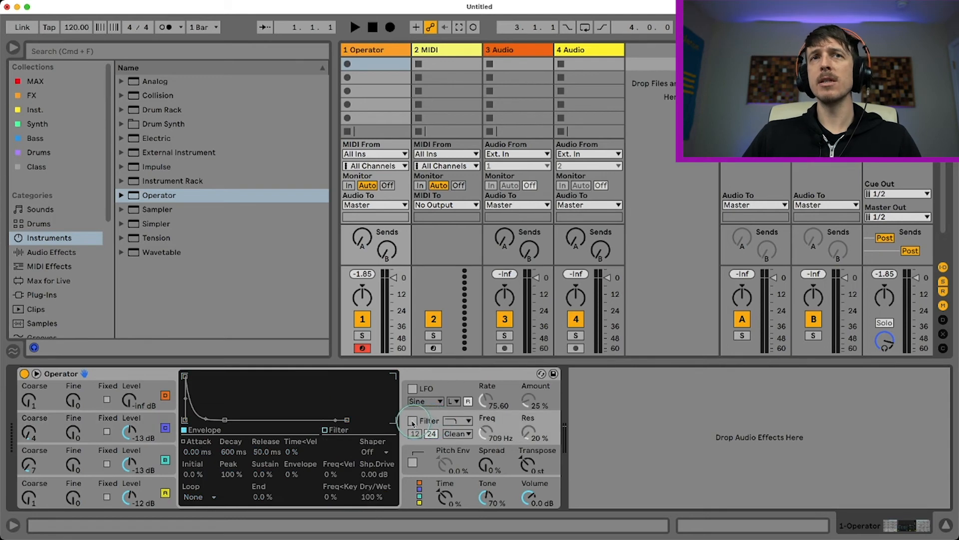
click(413, 421)
click(376, 452)
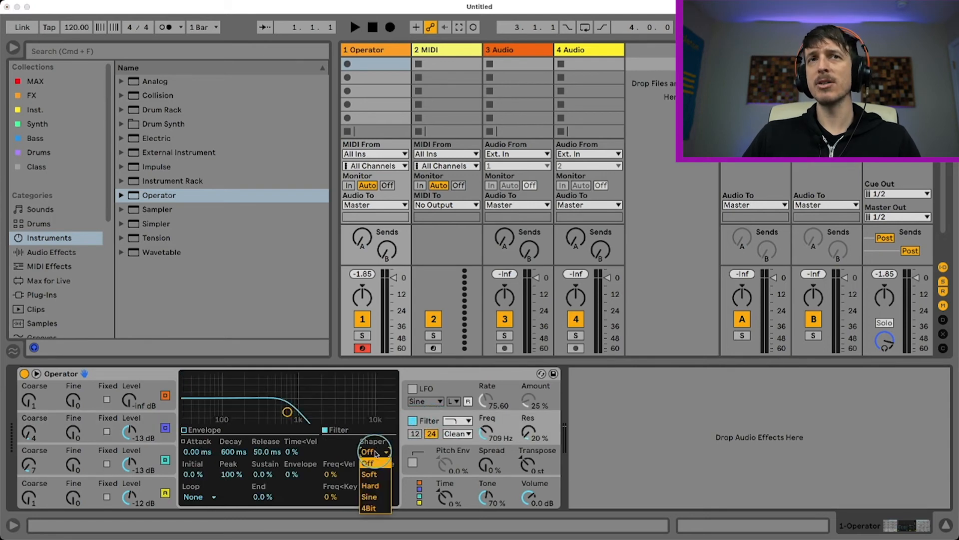
click(375, 454)
drag(485, 432, 485, 397)
click(372, 442)
click(376, 491)
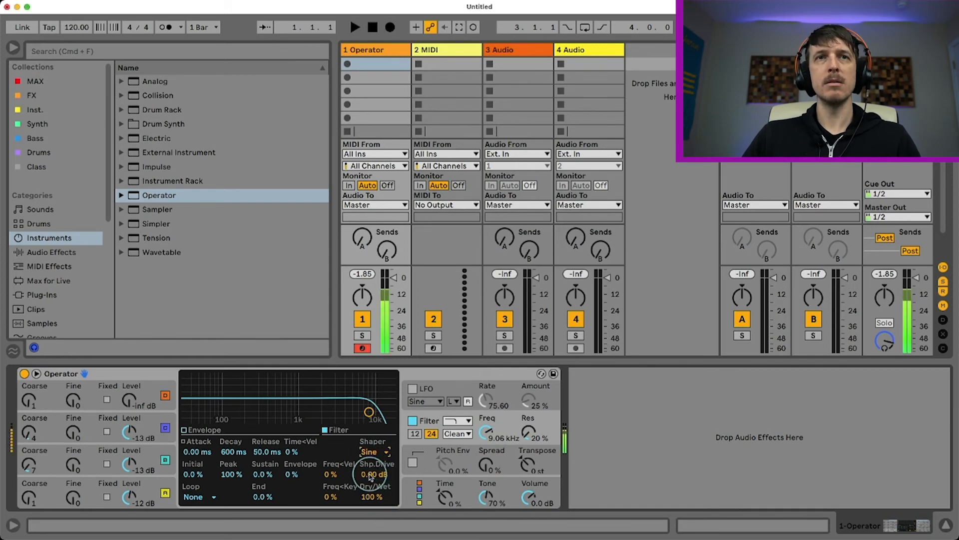
- Lower oscillator C's level to -30 dB and set the filter's shaper drive to 7.69 dB
drag(127, 434, 127, 456)
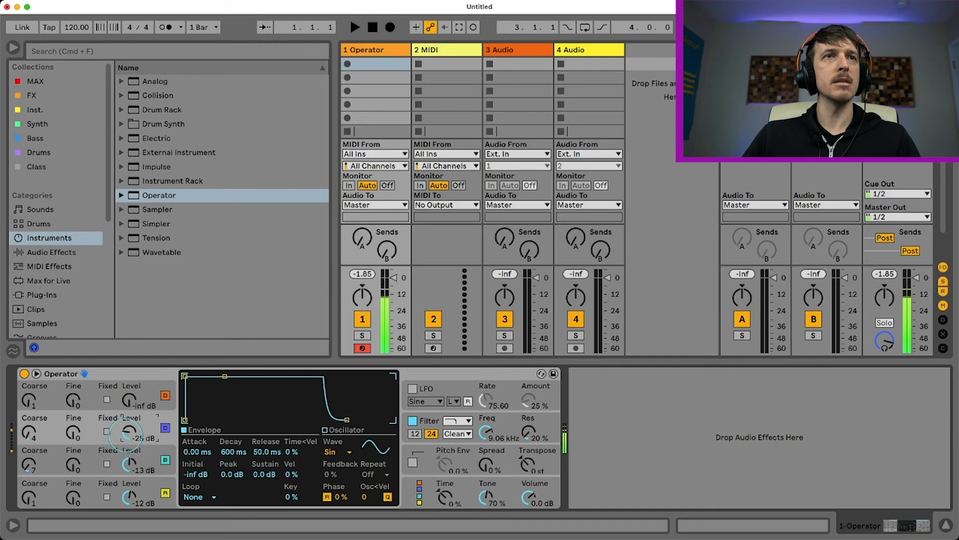
click(409, 442)
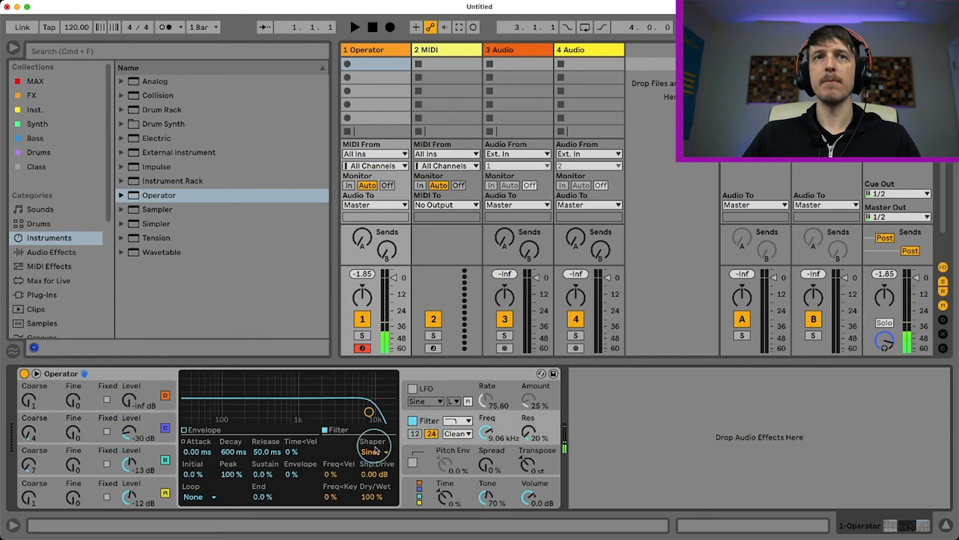
drag(367, 473, 368, 479)
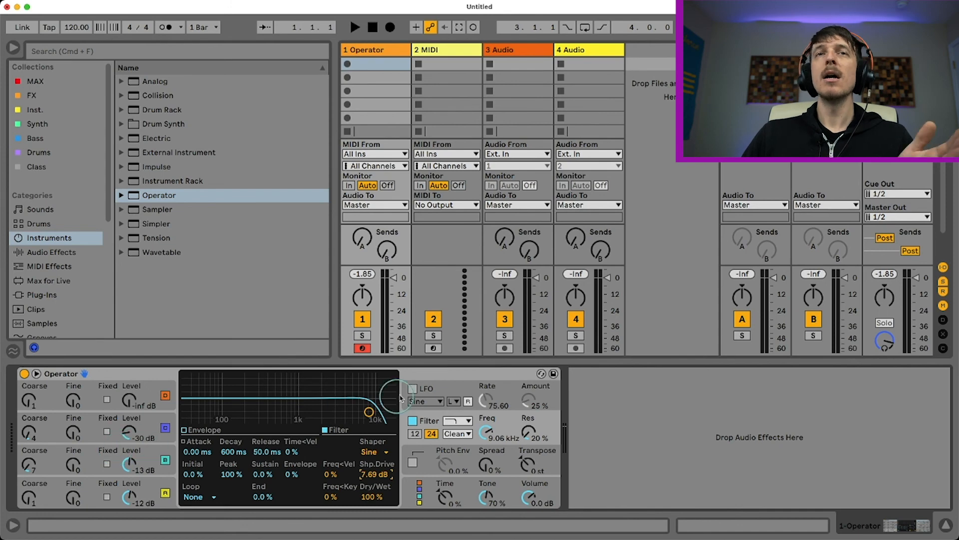
click(479, 378)
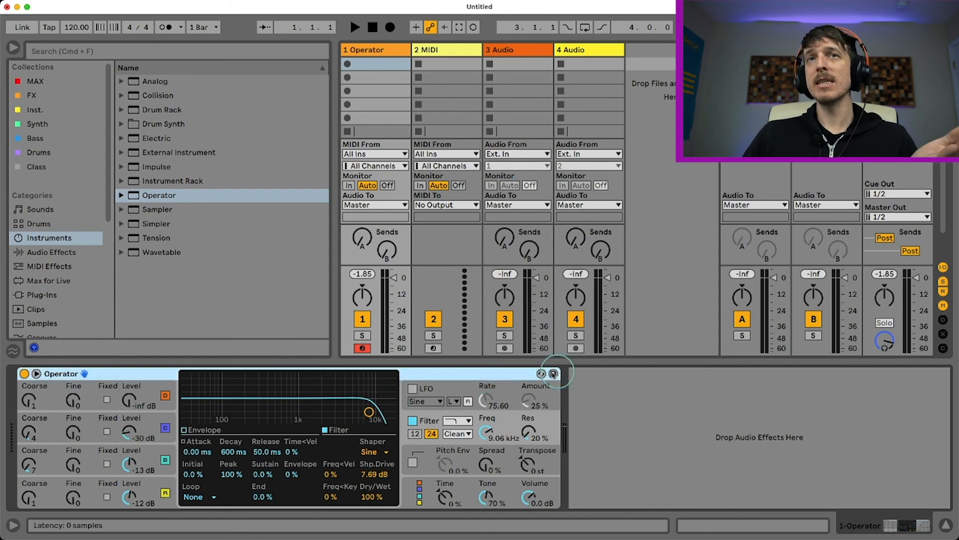